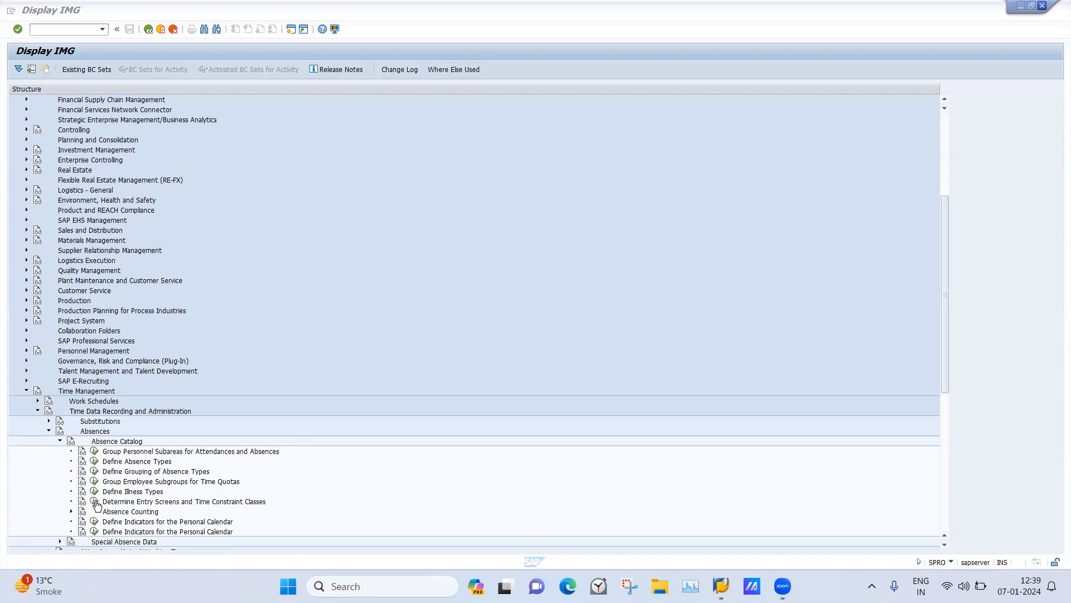
Step: Open the Determine Entry Screens and Time Constraint Classes activity and check the underlying view's name in its print list
click(95, 503)
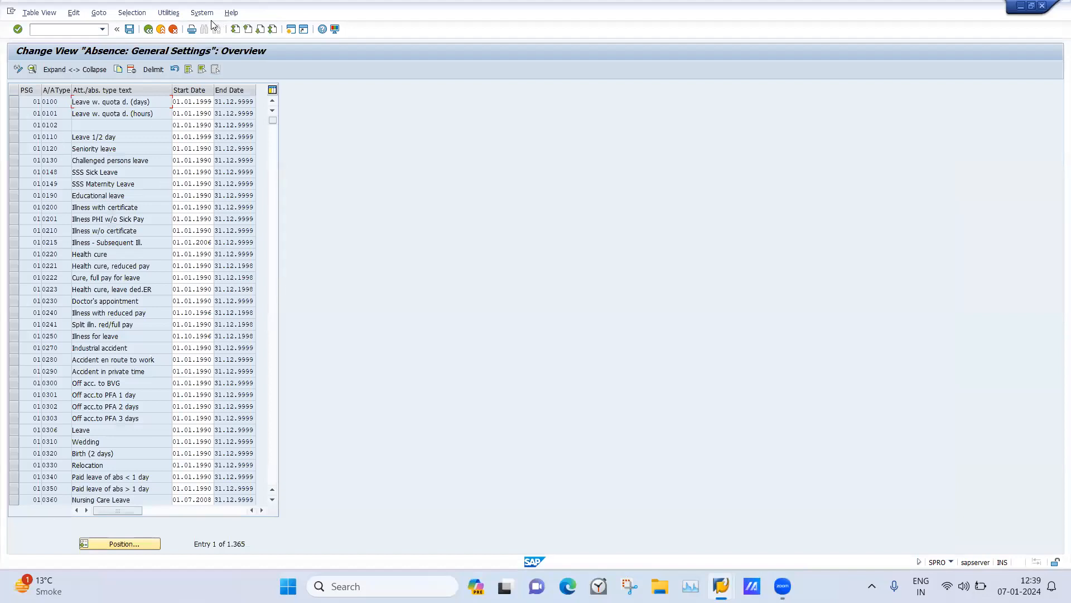
click(191, 30)
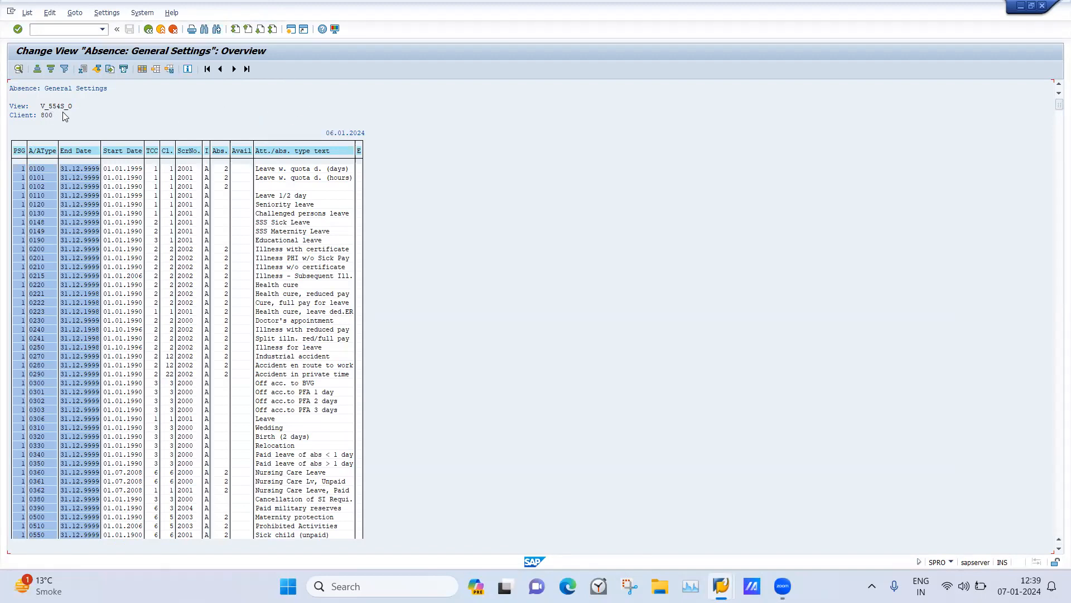
click(150, 29)
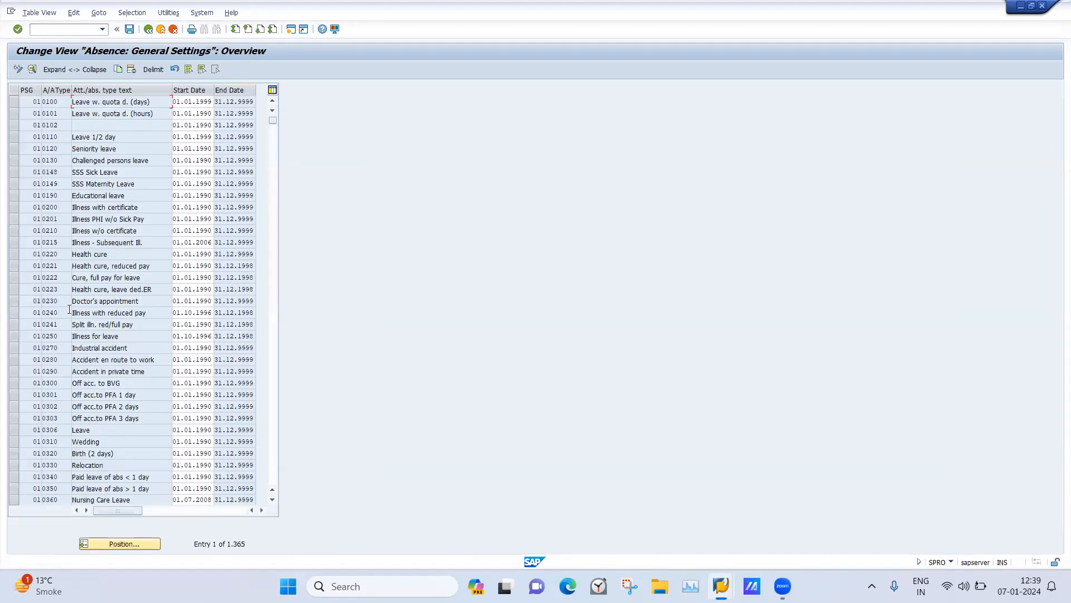
Step: Position the absence list at PS grouping 40, absence type 1000, and open the Annual Leave entry's details
click(113, 543)
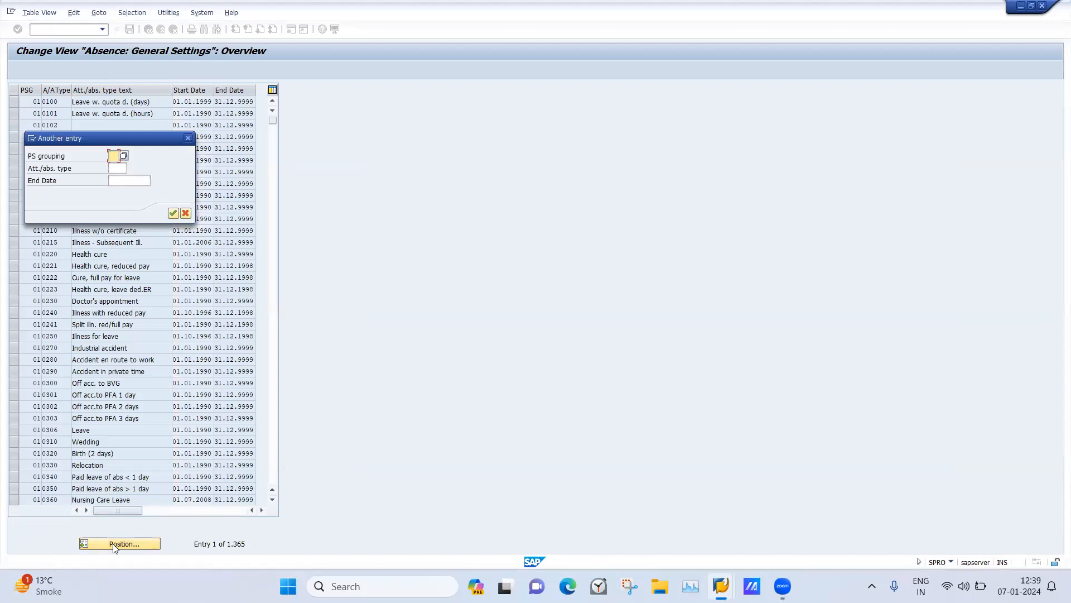
text(40)
click(115, 168)
text(1000)
key(Return)
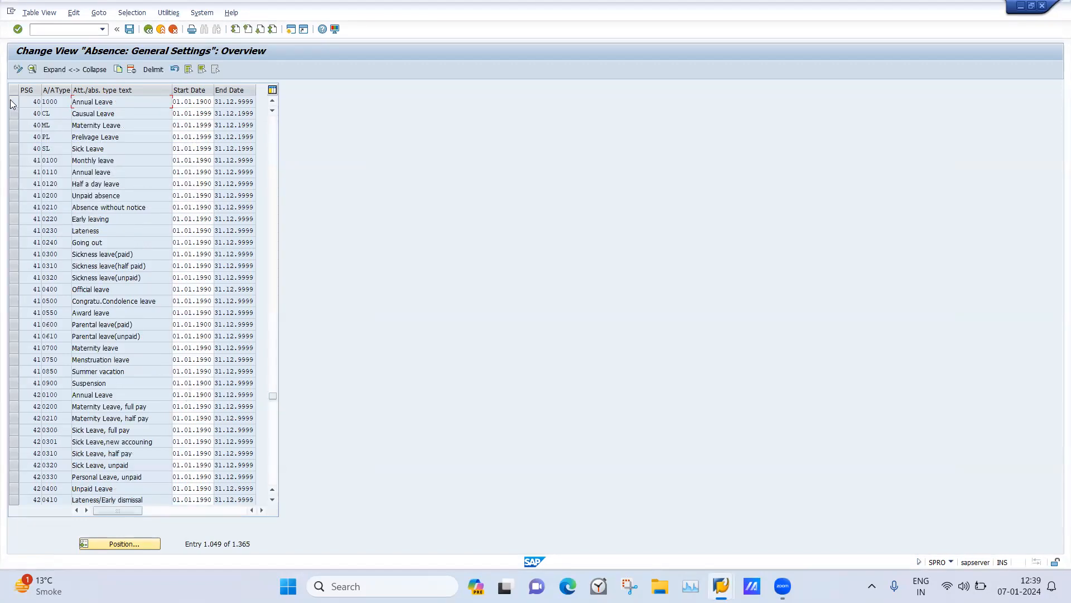
double_click(99, 102)
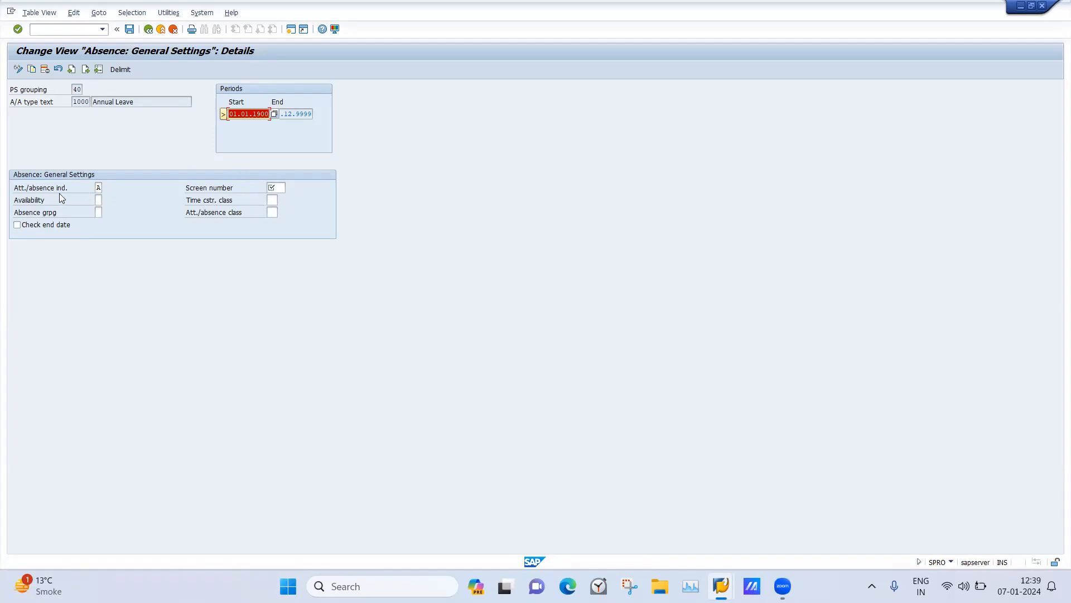
Step: Choose attendance/absence indicator A (Valid for absences) for Annual Leave from the possible values
click(39, 186)
click(99, 187)
click(107, 188)
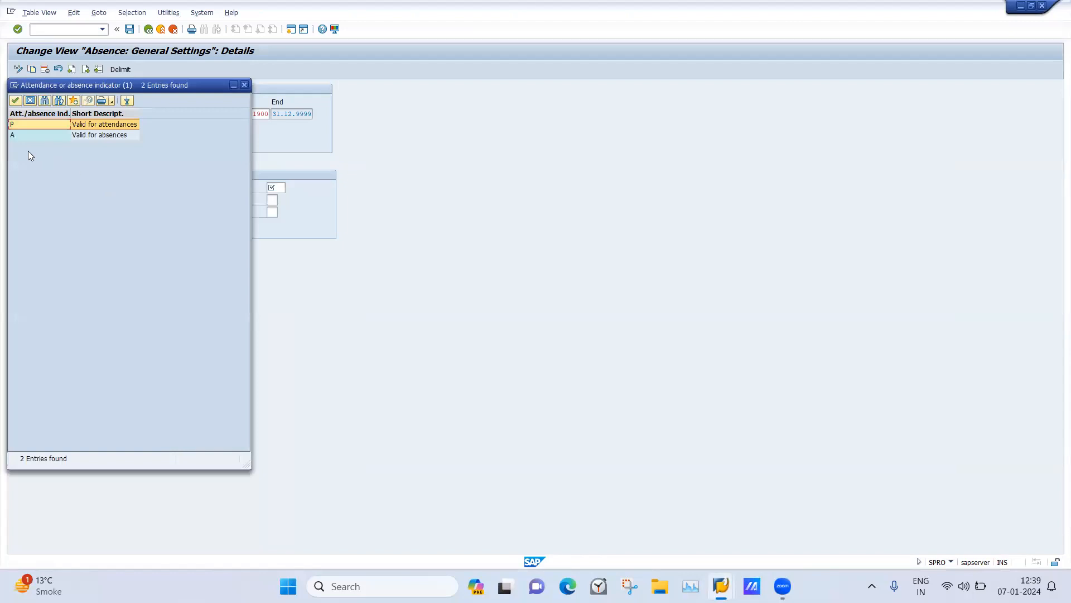
double_click(88, 135)
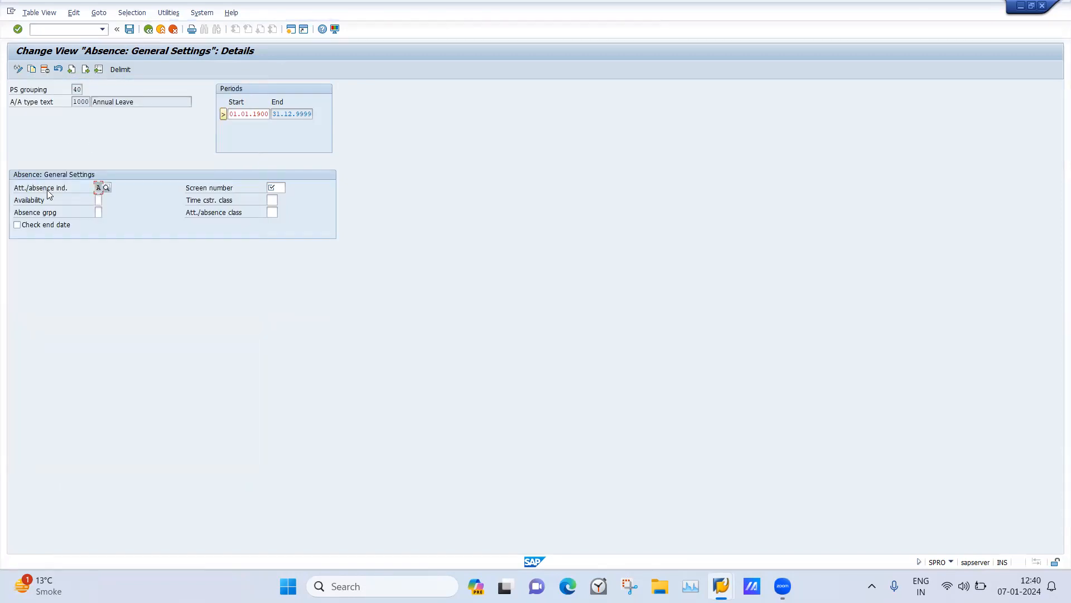
Step: Read the Screen number field's help on the screens available for absences and attendances, moving the help window clear of the form
click(279, 188)
click(274, 187)
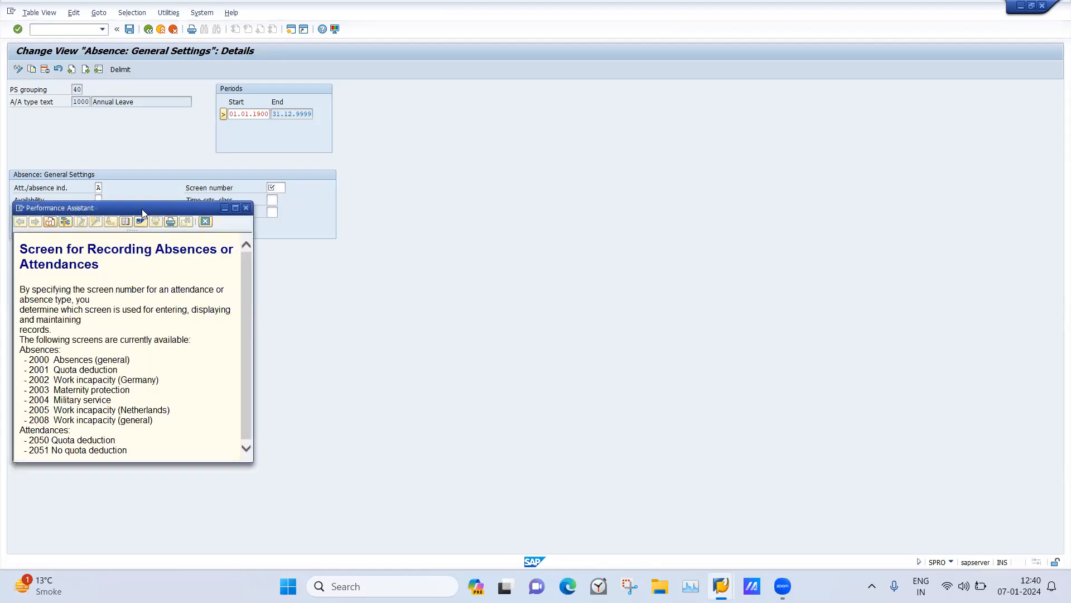
drag(141, 209, 225, 181)
drag(349, 144, 685, 98)
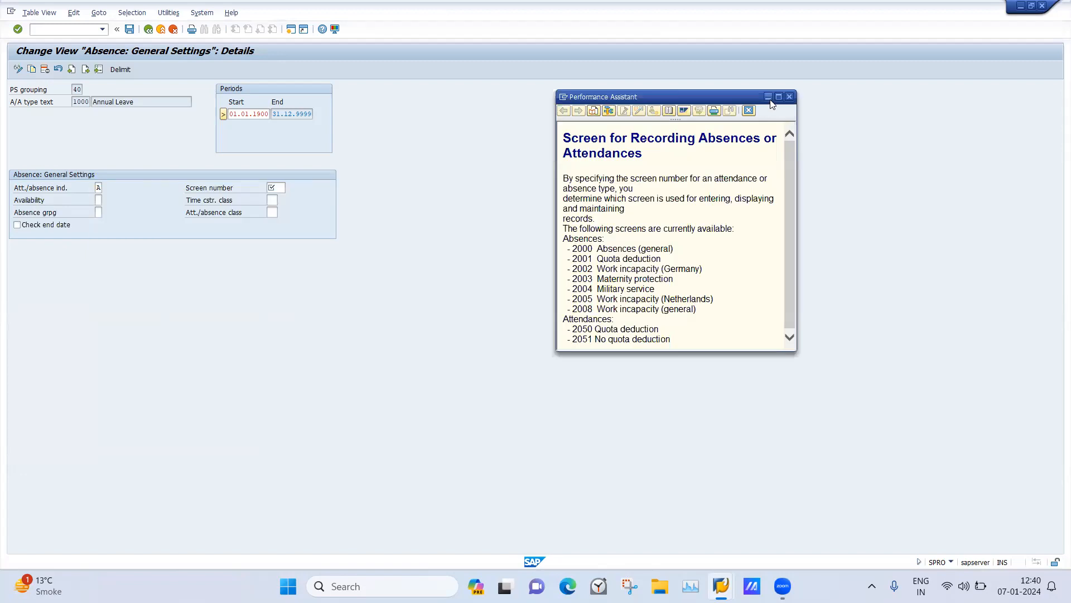
drag(786, 167, 790, 189)
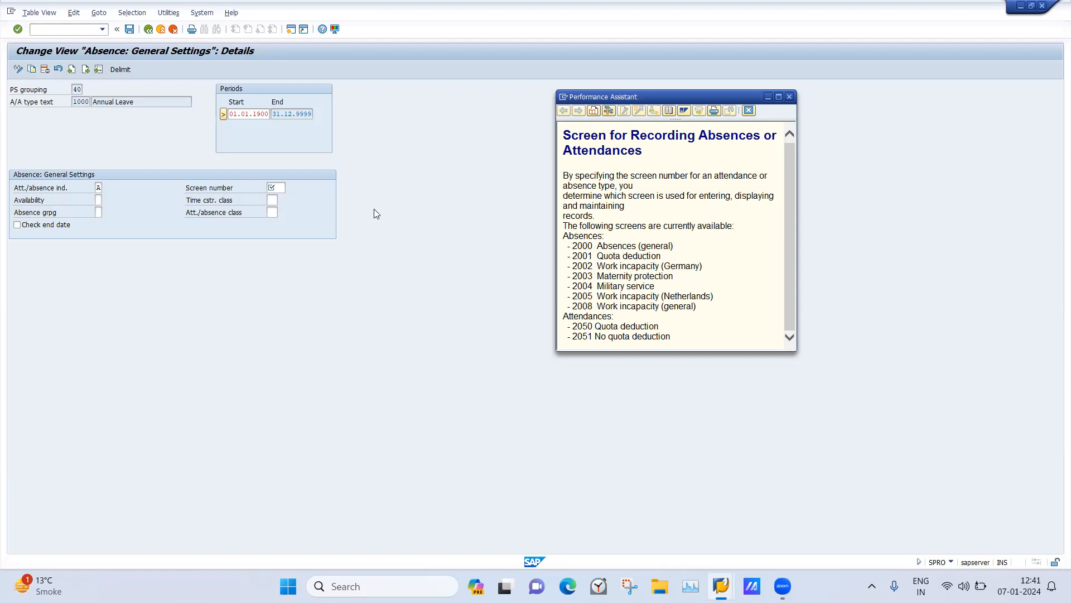
Step: Set the screen number for Annual Leave to 2001
click(283, 188)
text(2)
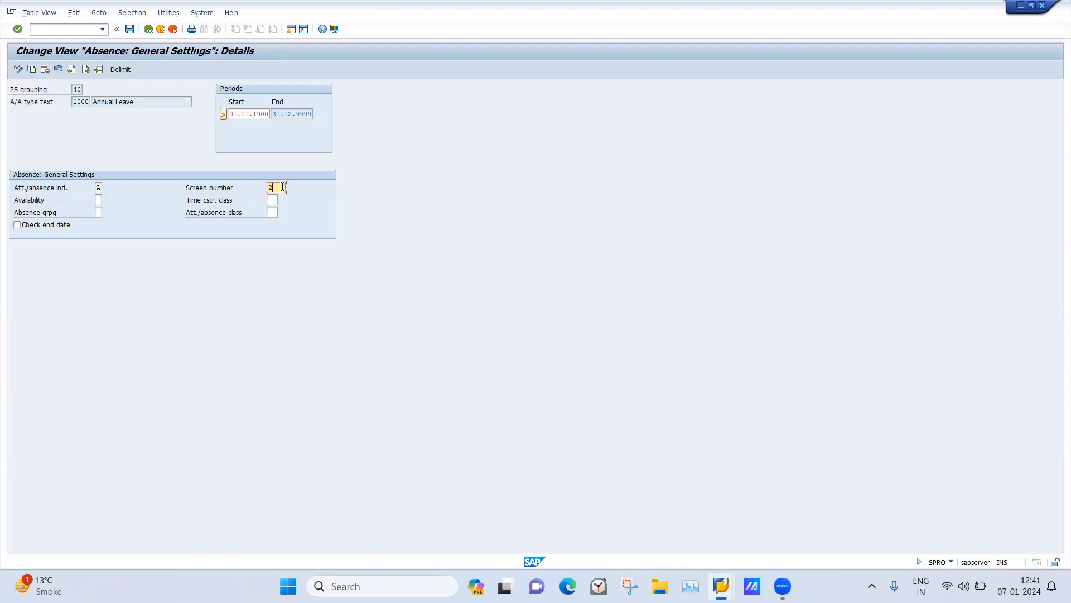
text(001)
Step: Read the Time constraint class field's help to find the views containing the collision rules, and close the help
click(270, 200)
key(F1)
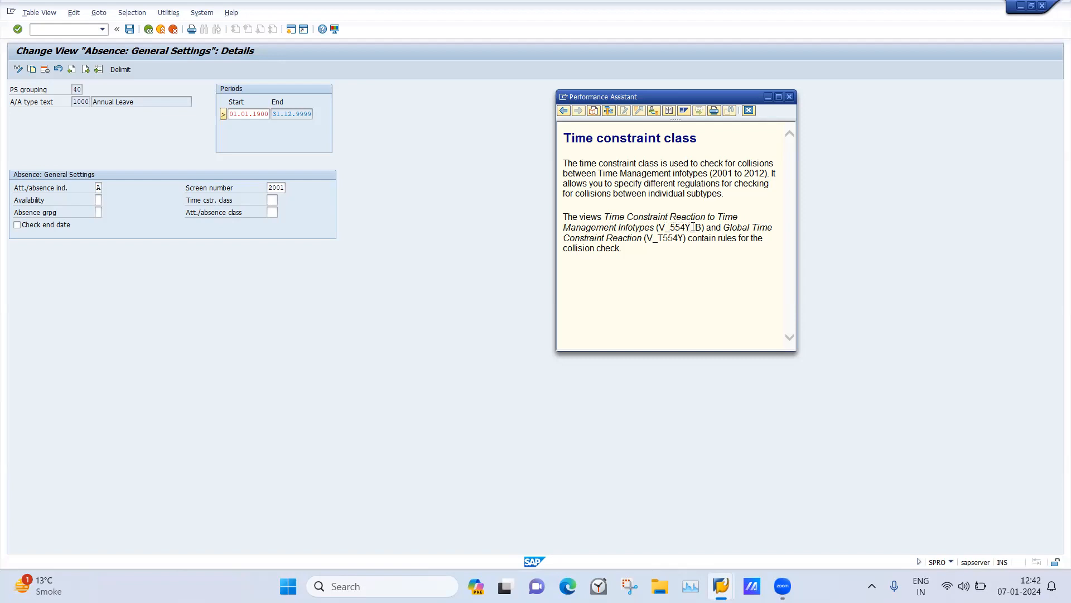
click(792, 101)
Step: Start transaction SM30 in a new session and display view V_554Y_B
click(62, 29)
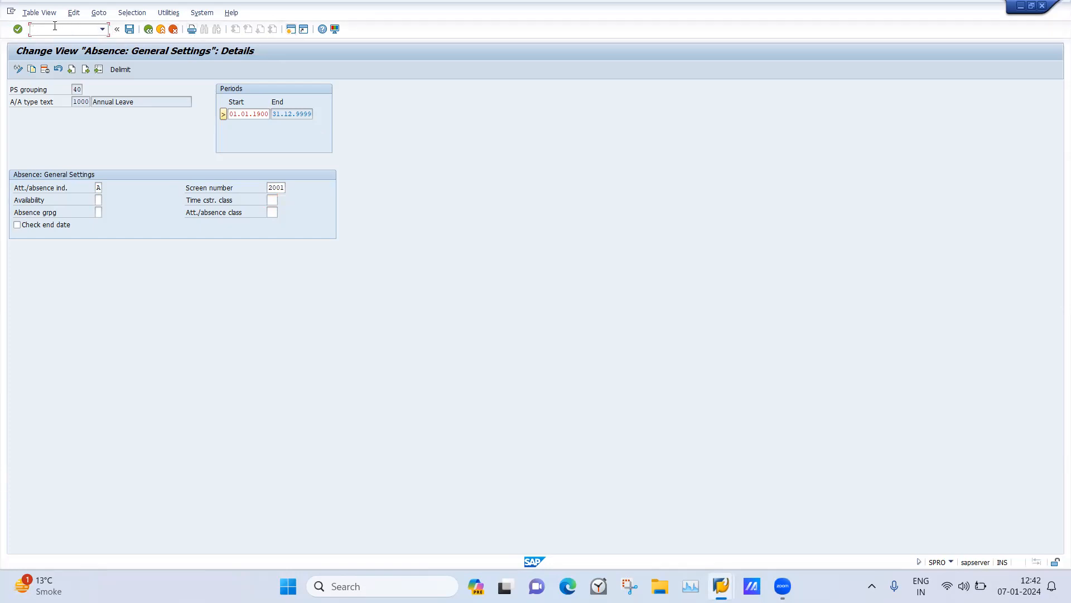
text(/osm30)
key(Return)
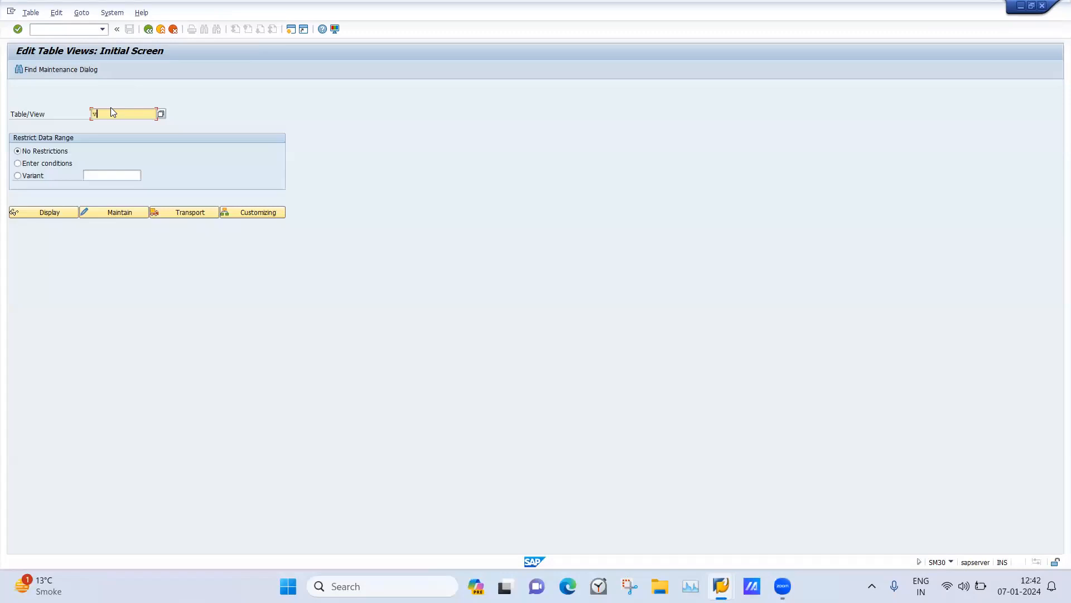
text(v_554_b\)
key(Return)
click(40, 215)
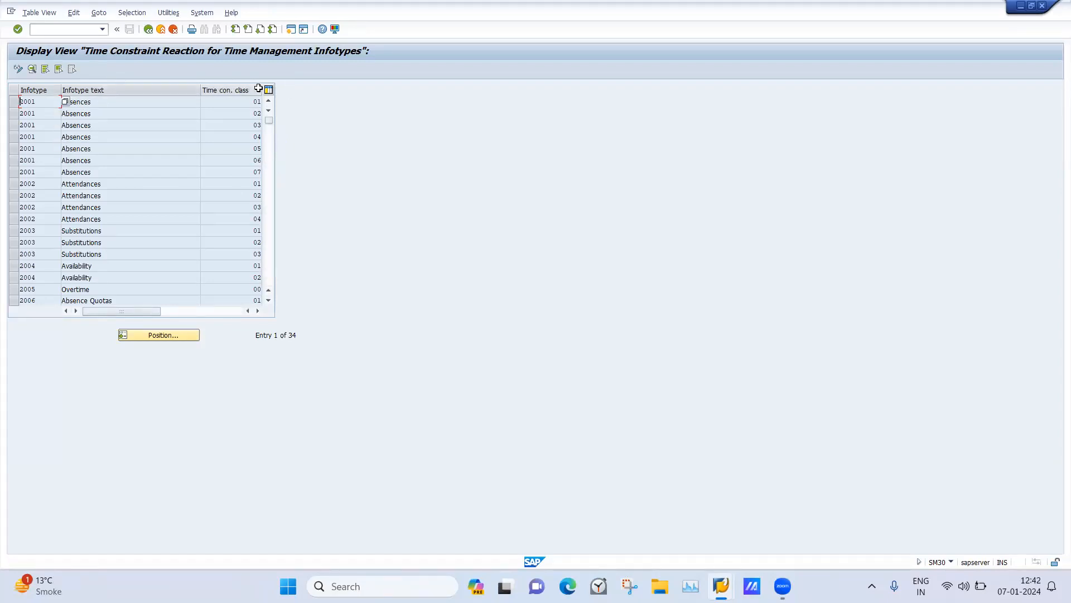
Step: Narrow the infotype text column and open the details of infotype 2001 with time constraint class 01
click(120, 138)
click(262, 309)
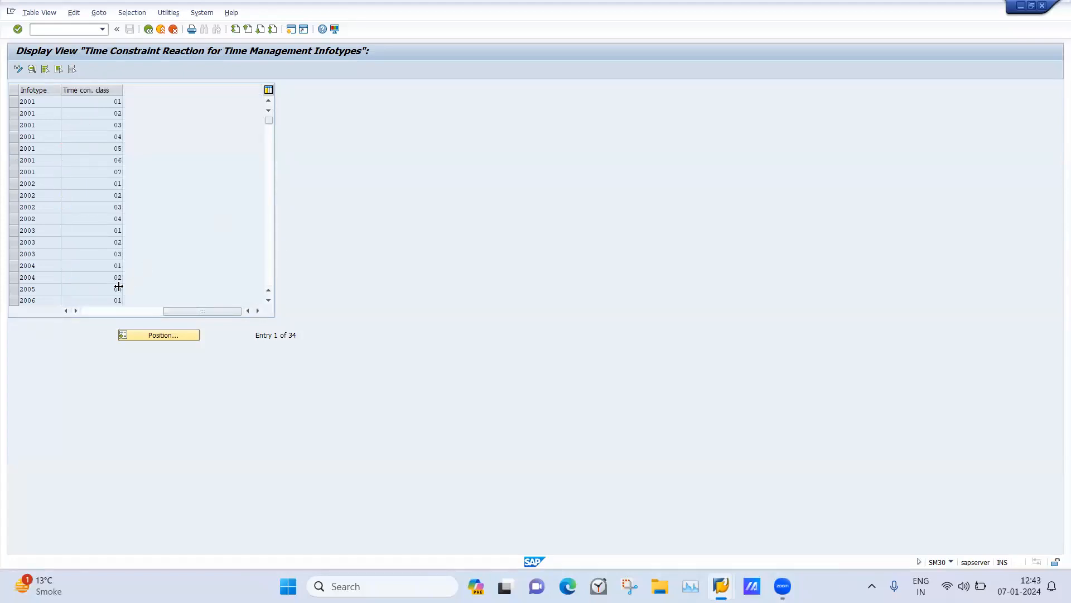
click(98, 309)
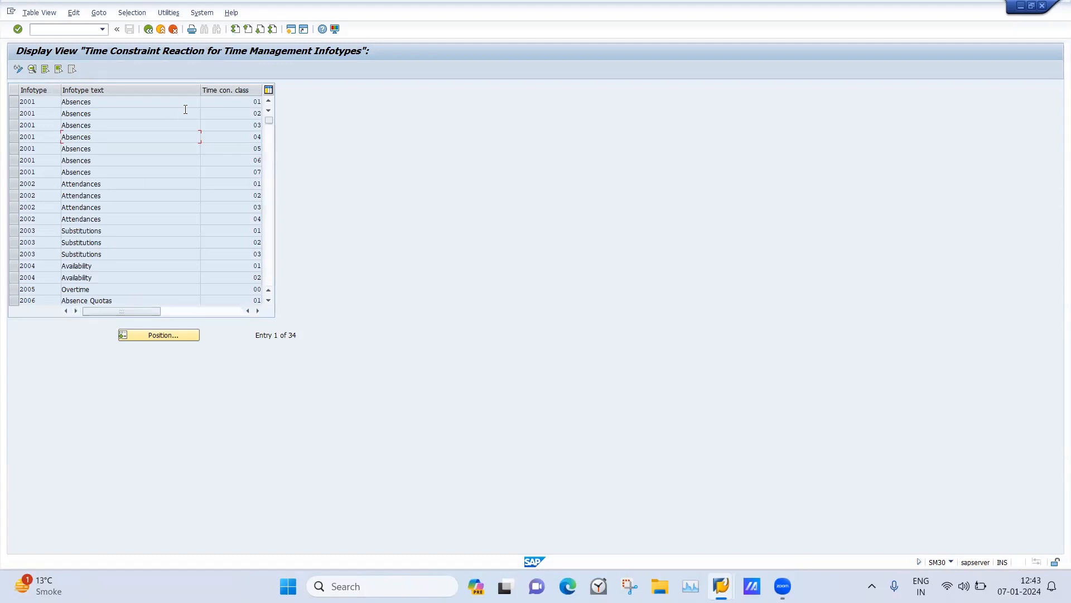
drag(199, 90, 109, 91)
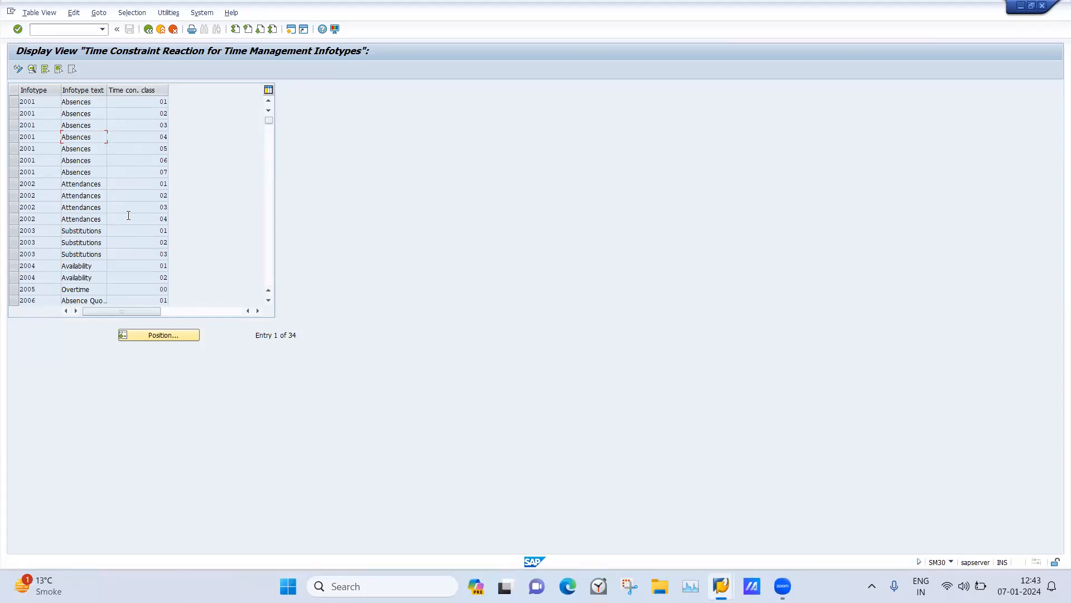
click(38, 103)
double_click(41, 101)
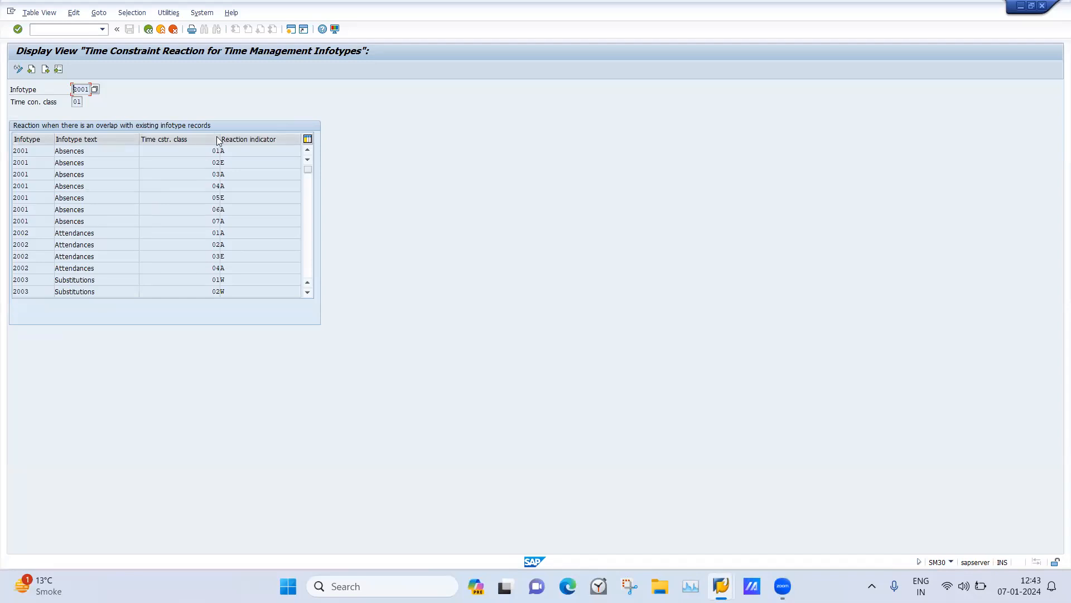
Step: Narrow the time constraint class column, and read the field help explaining reaction indicators A, E, W and N in a widened window
drag(218, 141, 201, 141)
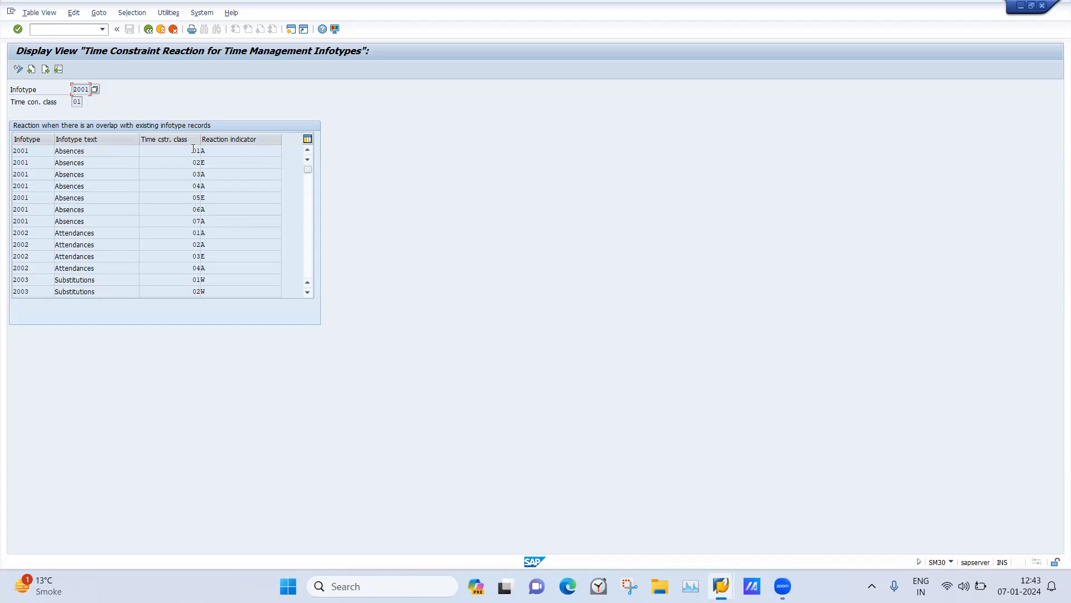
click(218, 151)
key(F1)
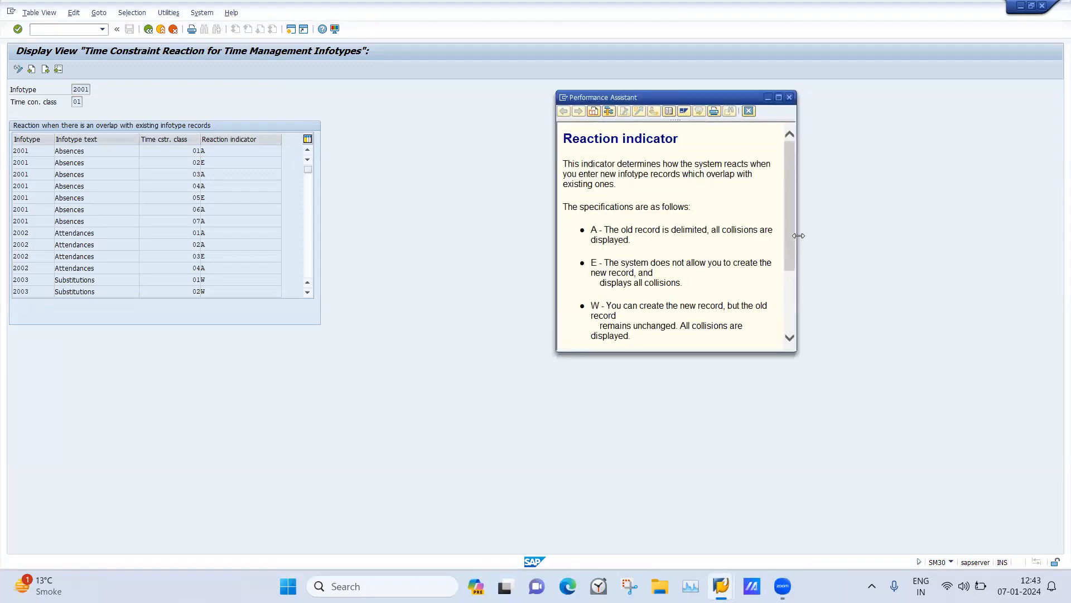
drag(799, 235, 943, 236)
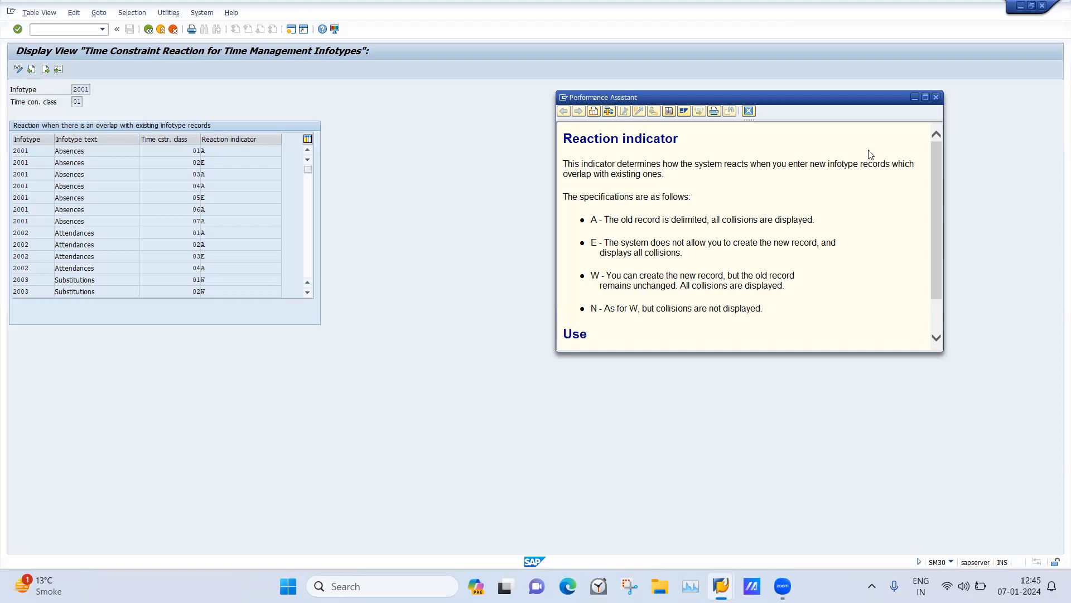
click(937, 98)
click(168, 162)
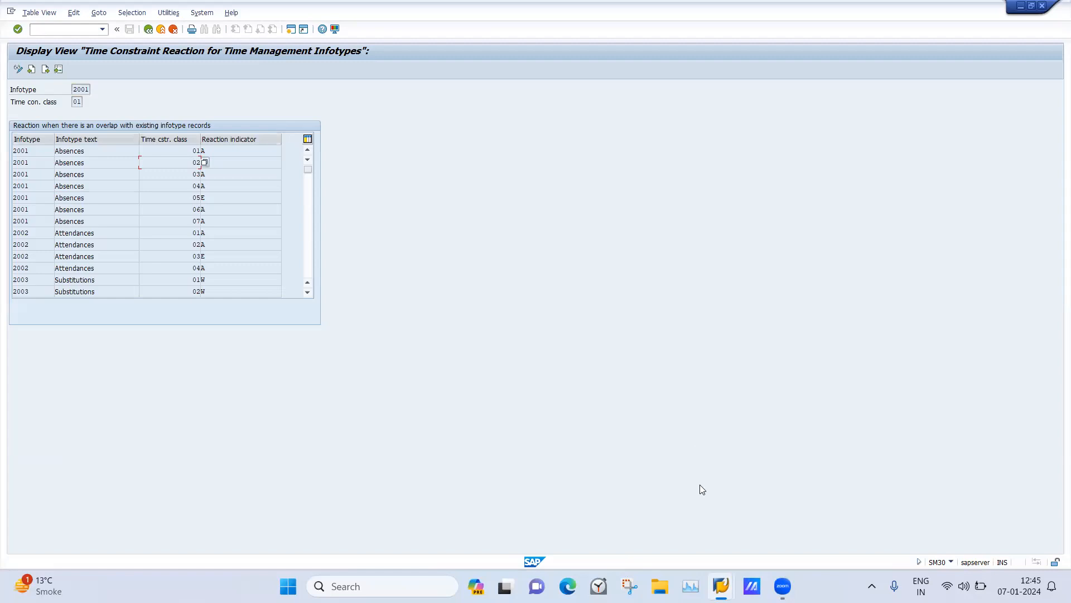
Step: Return to the session with the absence general settings and set the time constraint class for Annual Leave to 2
mouse_move(721, 585)
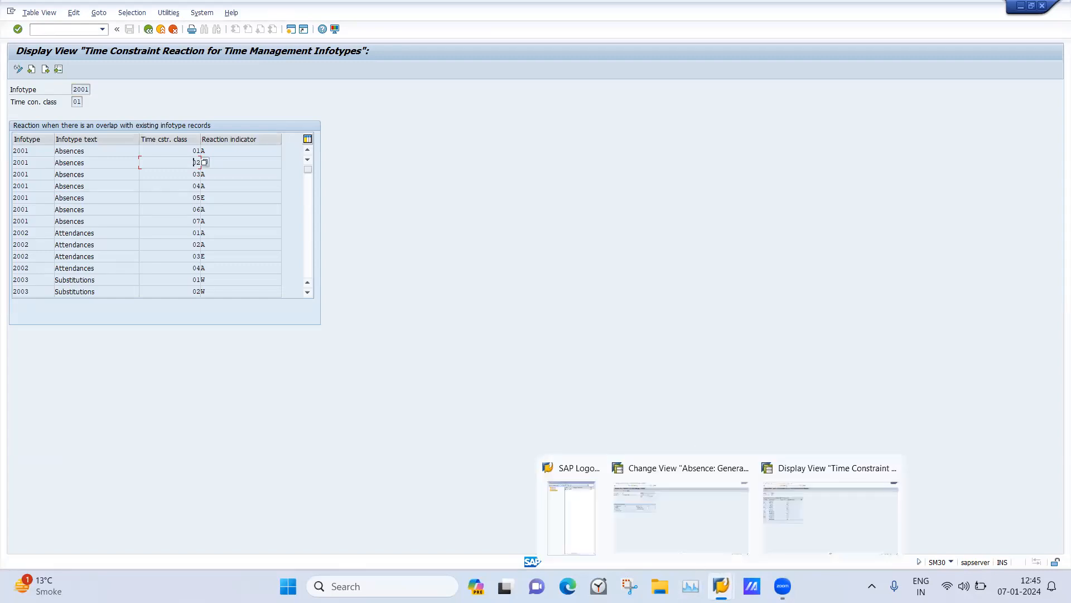
click(672, 534)
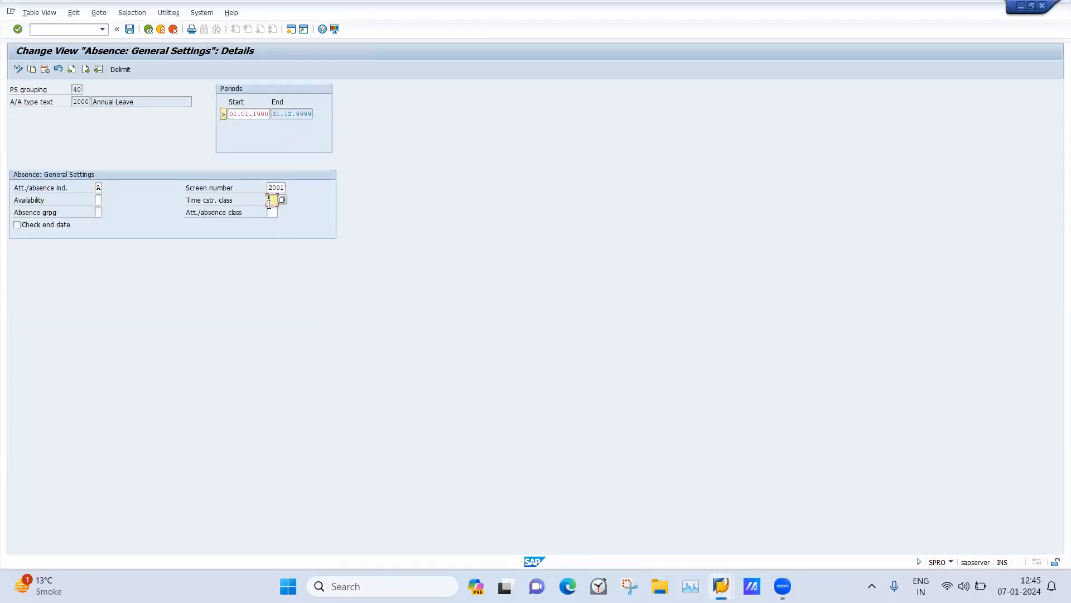
key(Return)
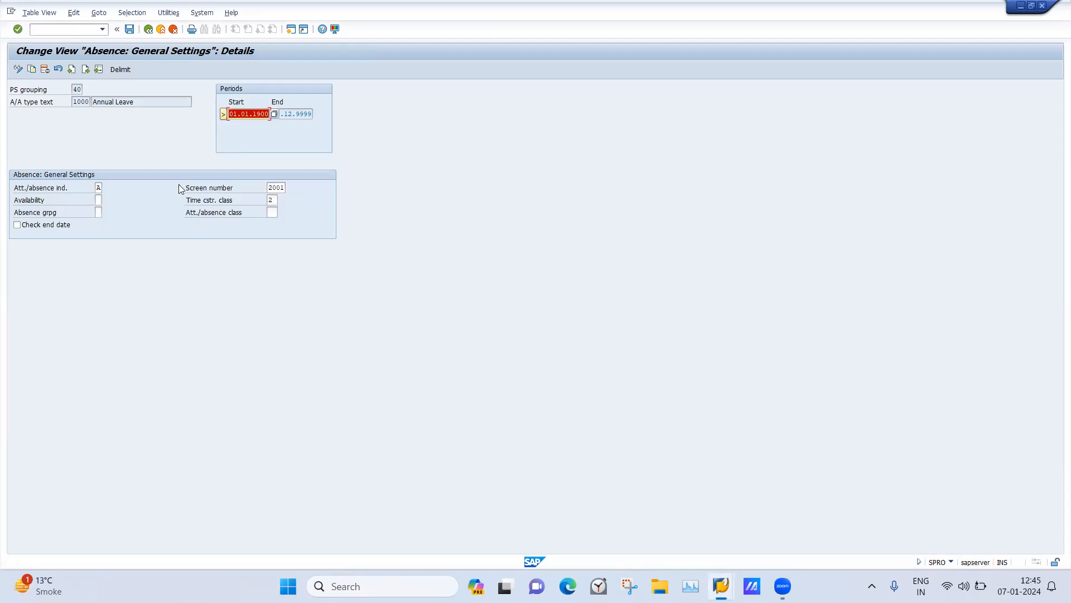
Step: Save the Annual Leave settings under the proposed customizing request and return to the absence overview
click(128, 31)
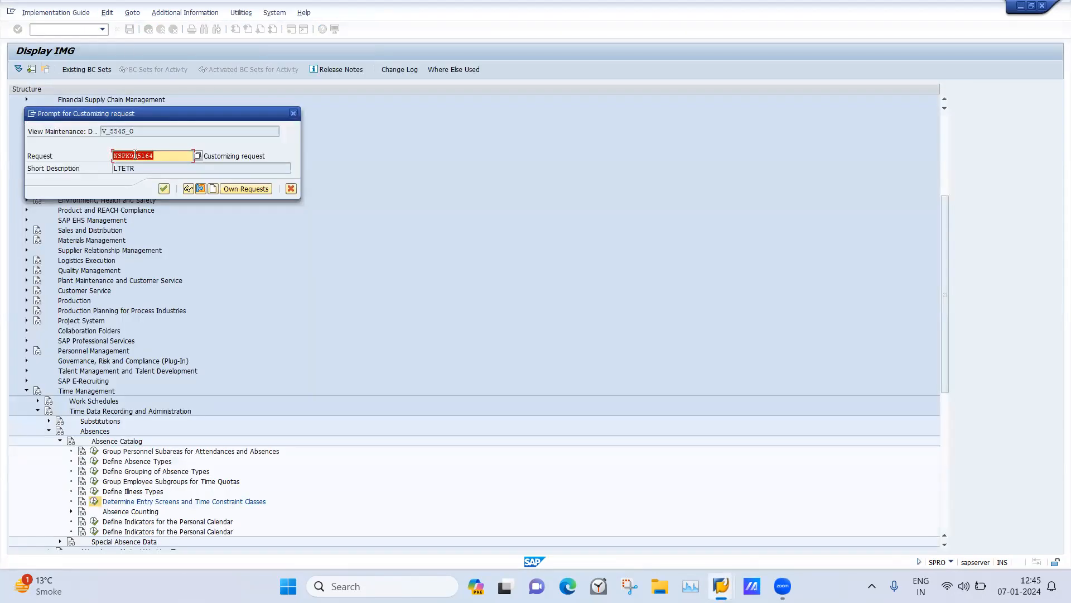
click(162, 187)
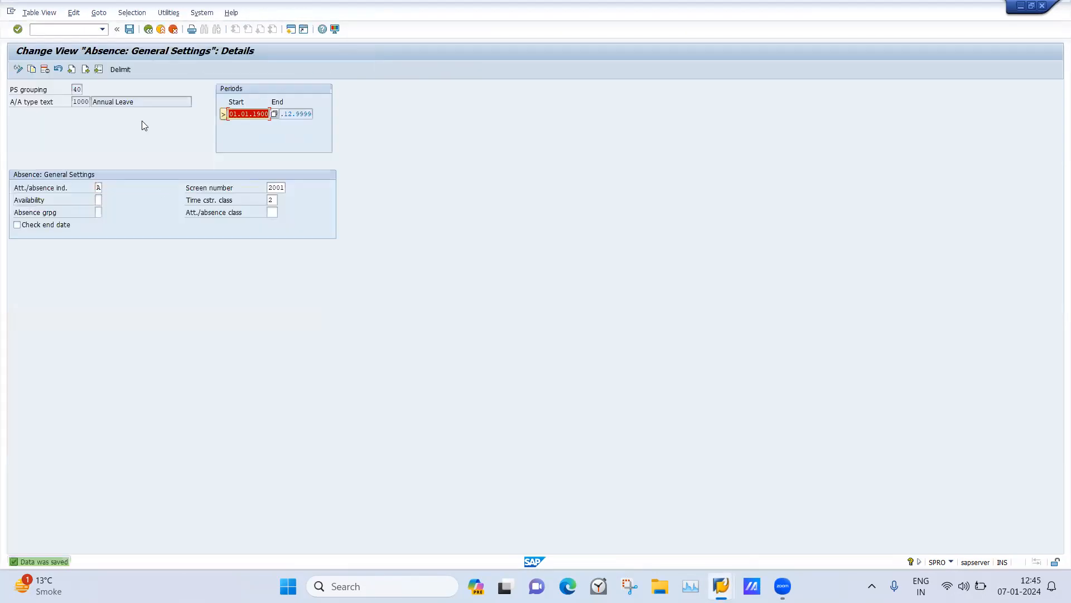
click(149, 29)
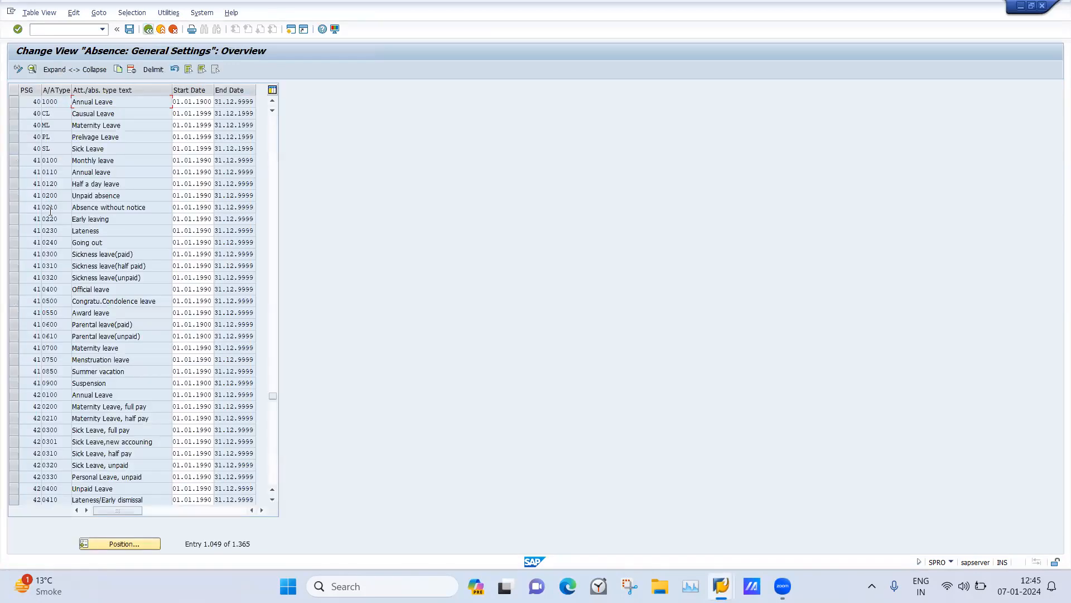